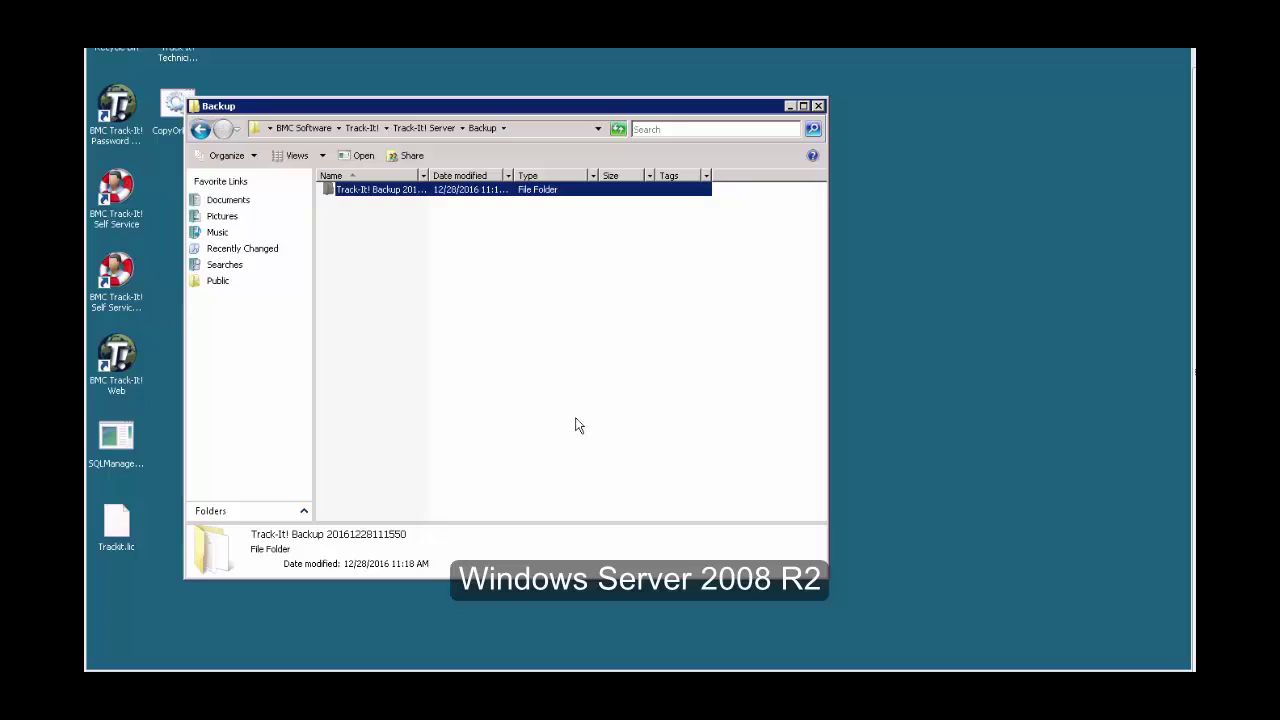
Copy the Track-It! Backup set folder and browse to the \\clm-pun-019125\c$ network share.
{"action": "right_click", "coordinate": [409, 192]}
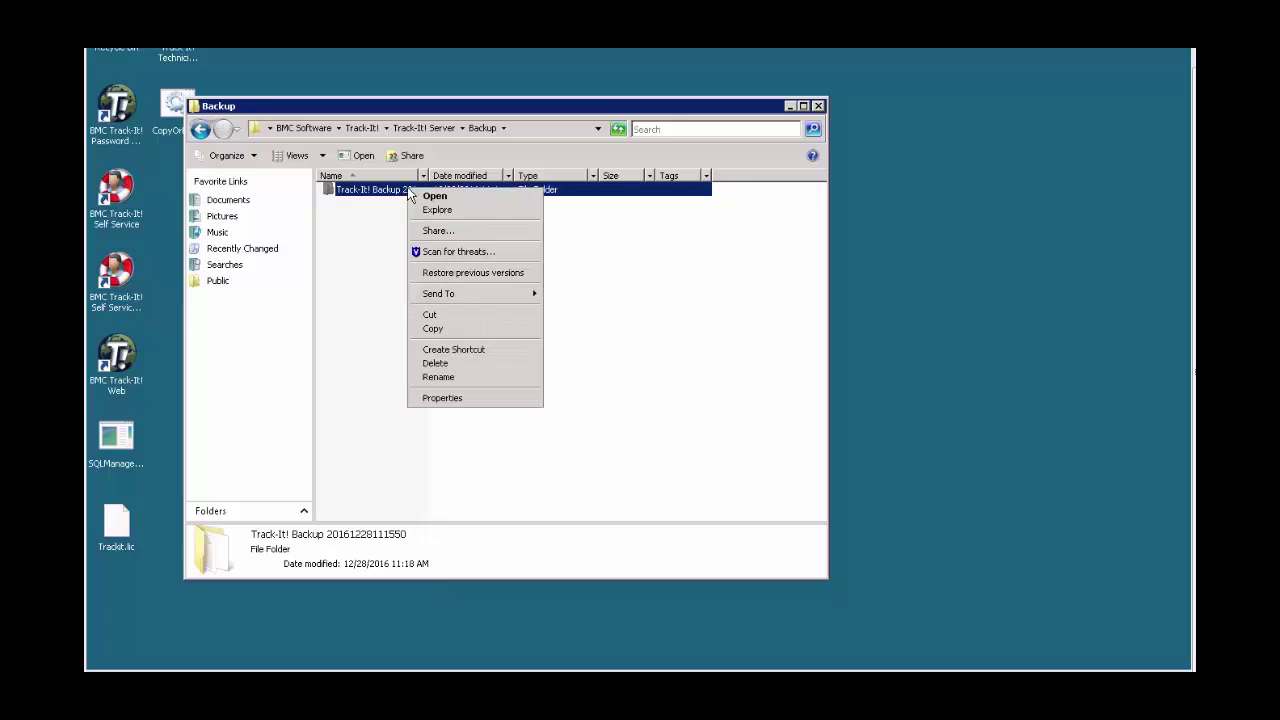
{"action": "left_click", "coordinate": [434, 329]}
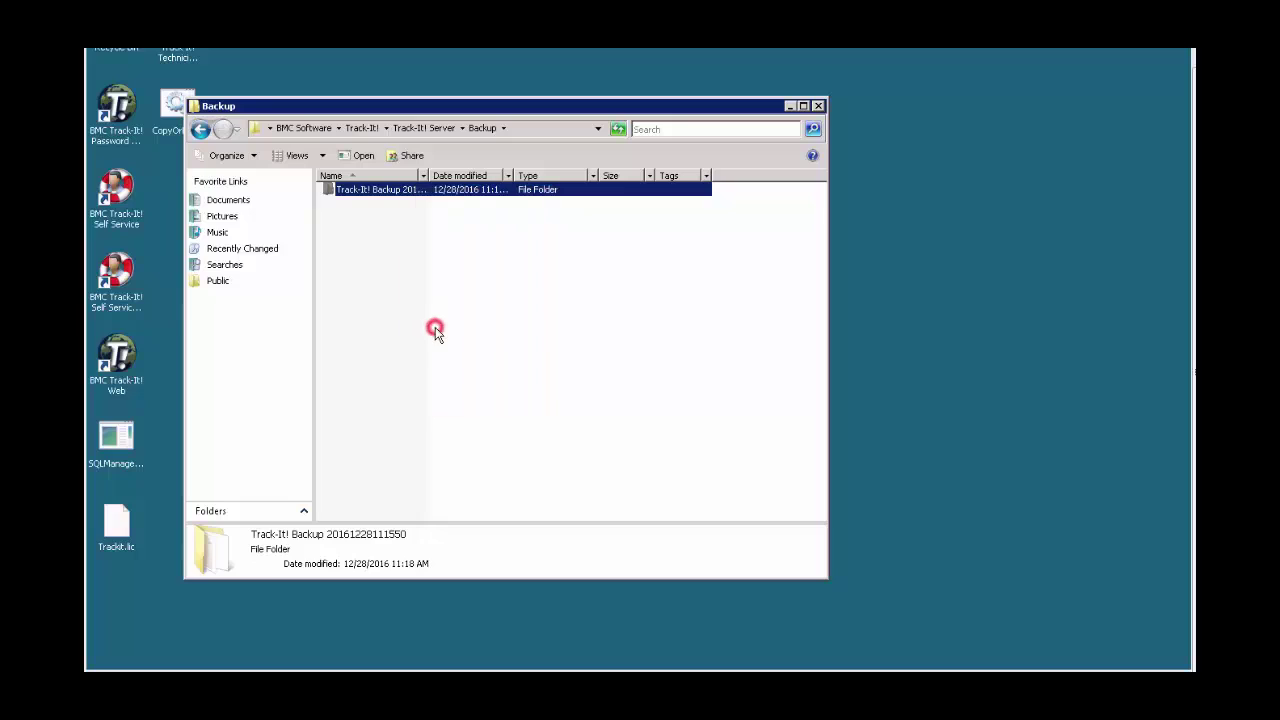
{"action": "left_click", "coordinate": [525, 130]}
{"action": "type", "text": "\\\\"}
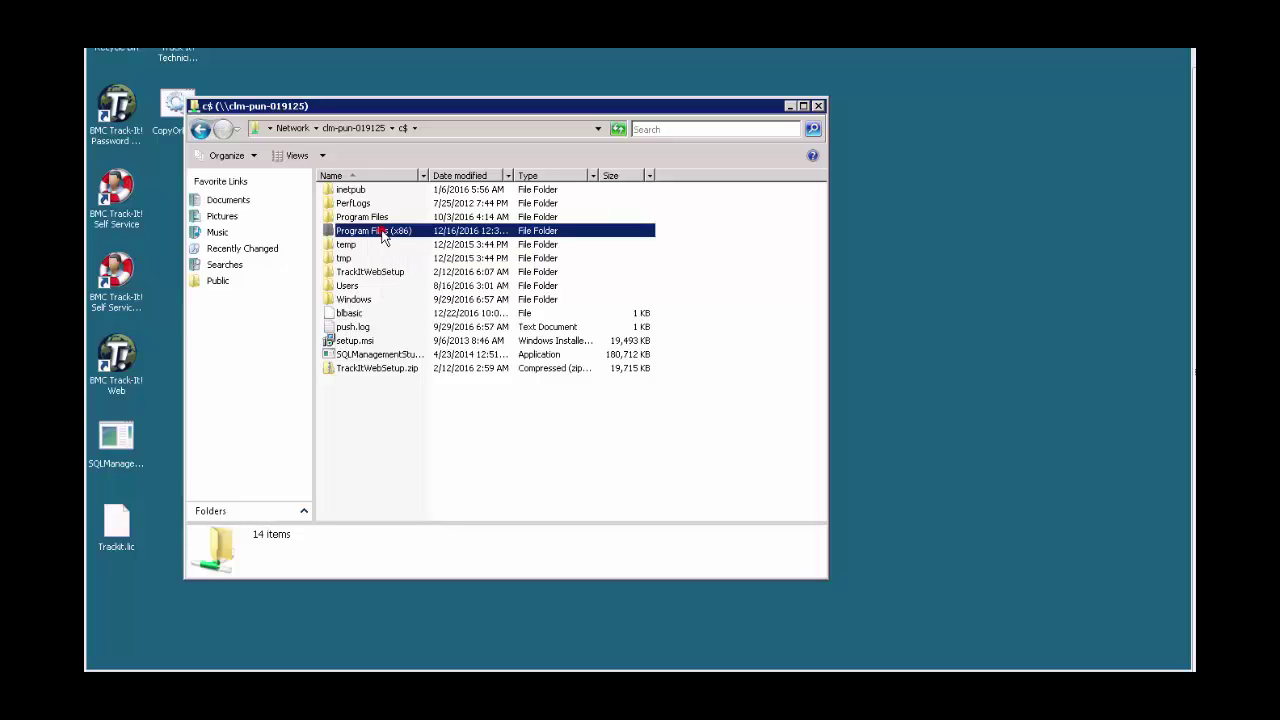
Paste the backup set into Program Files (x86)\BMC Software\Track-It!\Track-It! Server\Backup.
{"action": "double_click", "coordinate": [381, 233]}
{"action": "left_click", "coordinate": [378, 194]}
{"action": "double_click", "coordinate": [378, 194]}
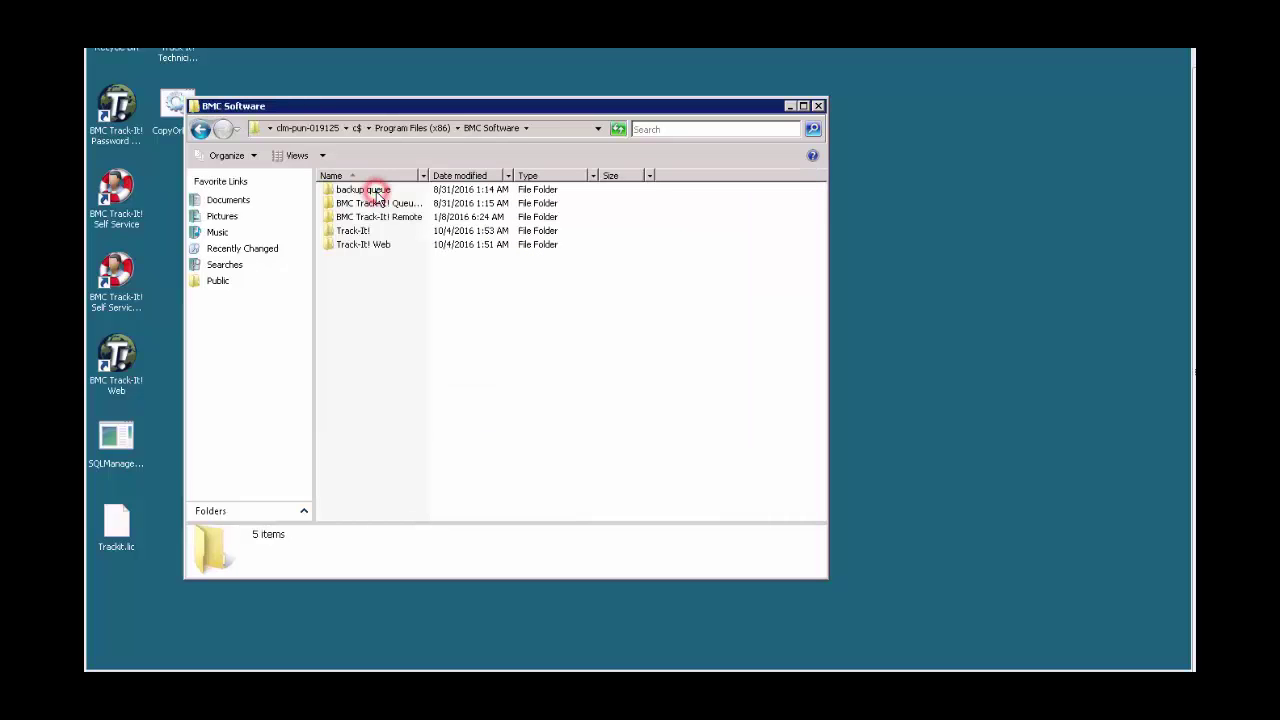
{"action": "double_click", "coordinate": [357, 230]}
{"action": "double_click", "coordinate": [355, 204]}
{"action": "double_click", "coordinate": [350, 217]}
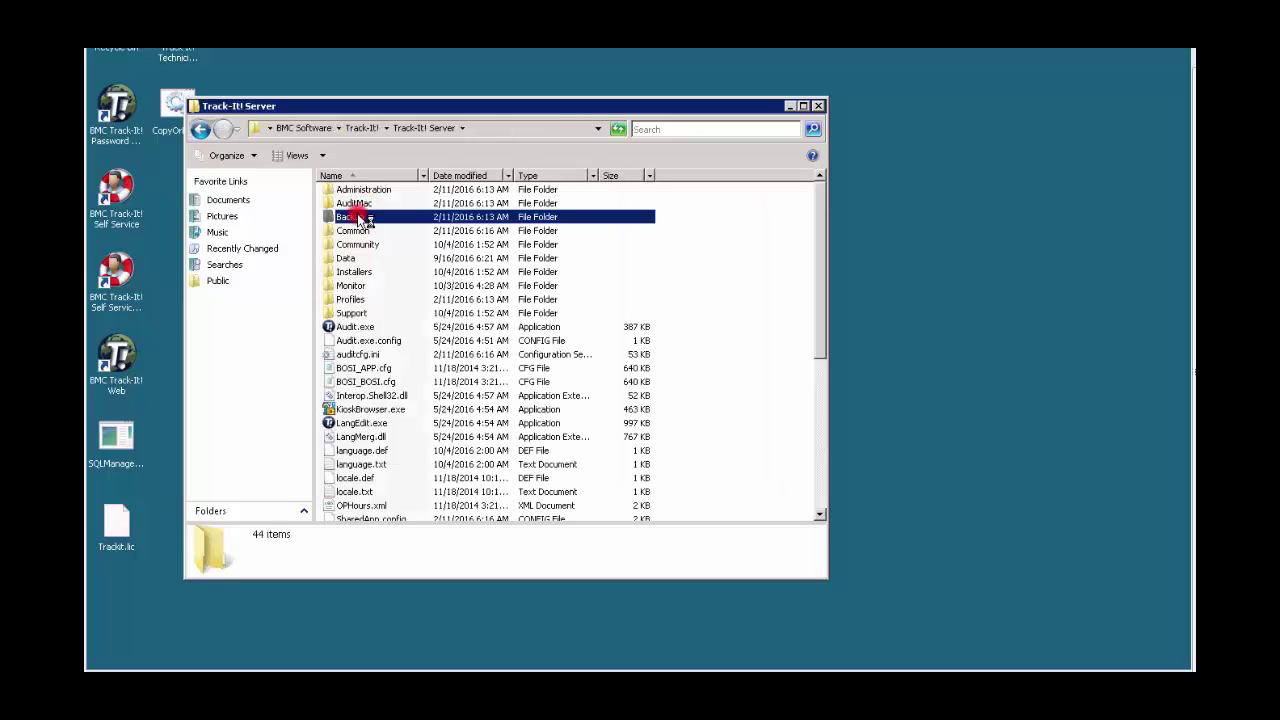
{"action": "right_click", "coordinate": [388, 246]}
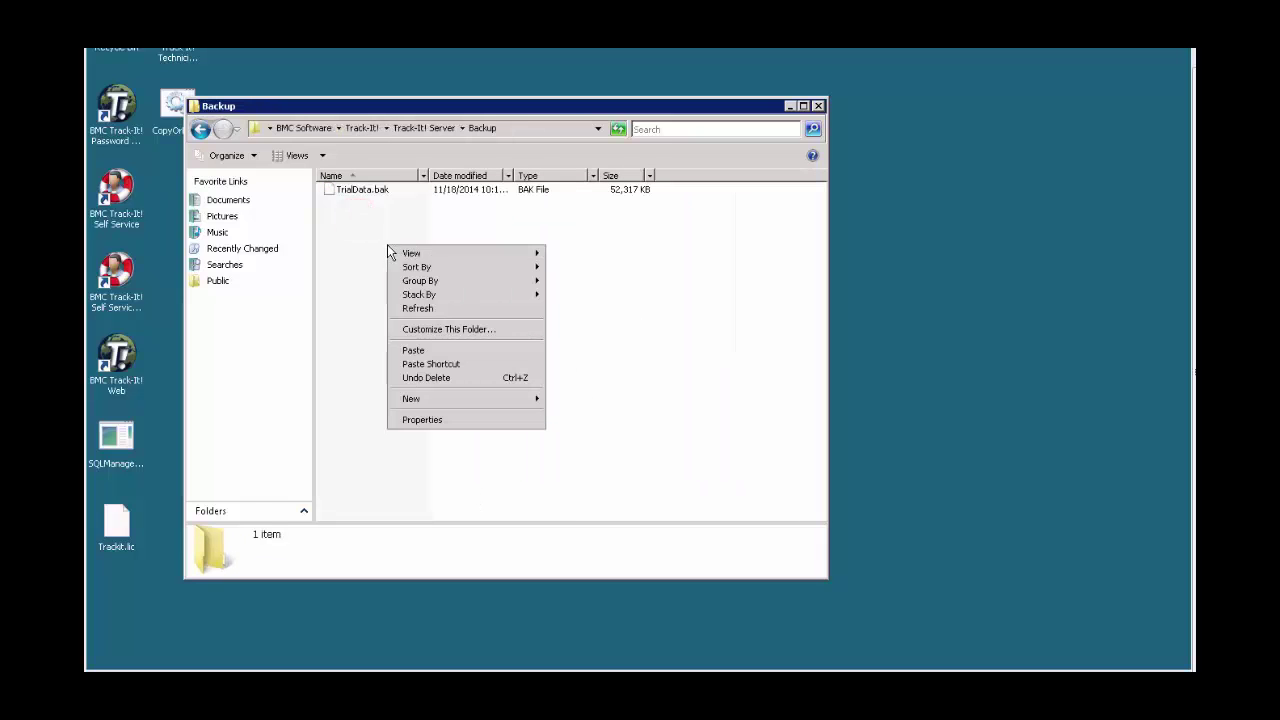
{"action": "left_click", "coordinate": [417, 350]}
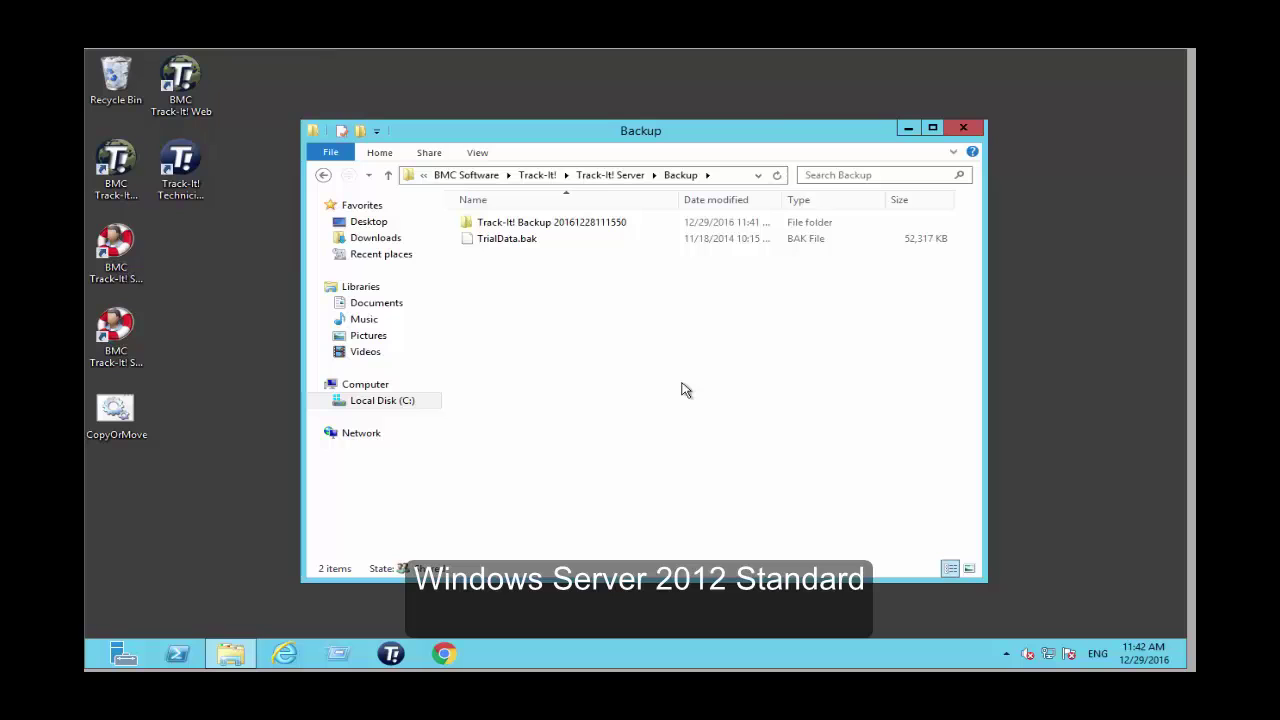
Maximize the Backup folder window, delete TrialData.bak, and close the window.
{"action": "left_click", "coordinate": [586, 224]}
{"action": "left_click", "coordinate": [730, 175]}
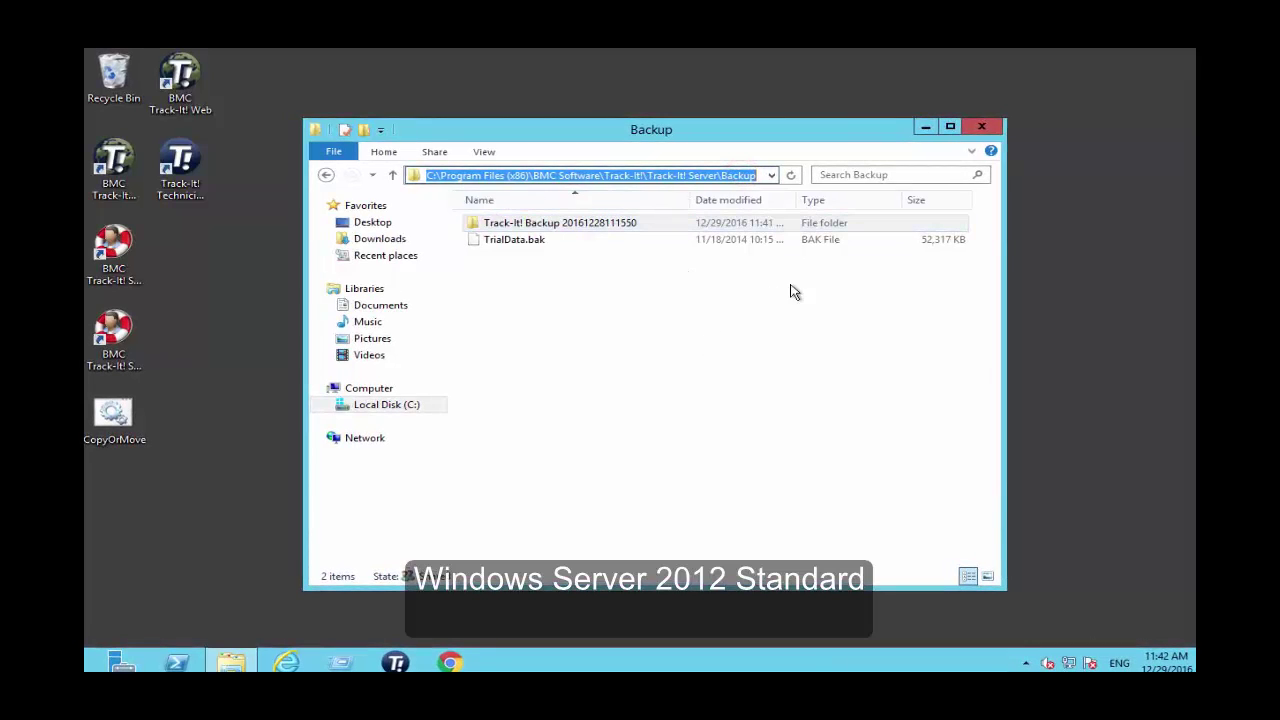
{"action": "left_click", "coordinate": [950, 126]}
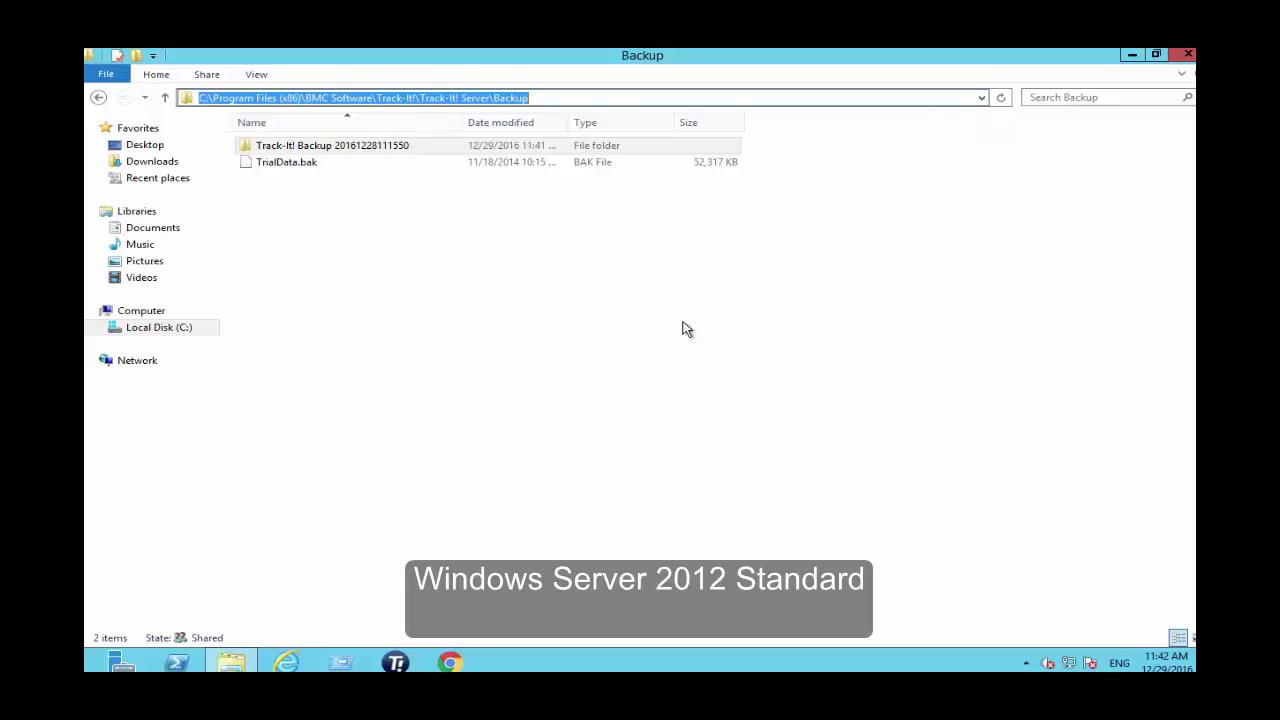
{"action": "left_click", "coordinate": [300, 163]}
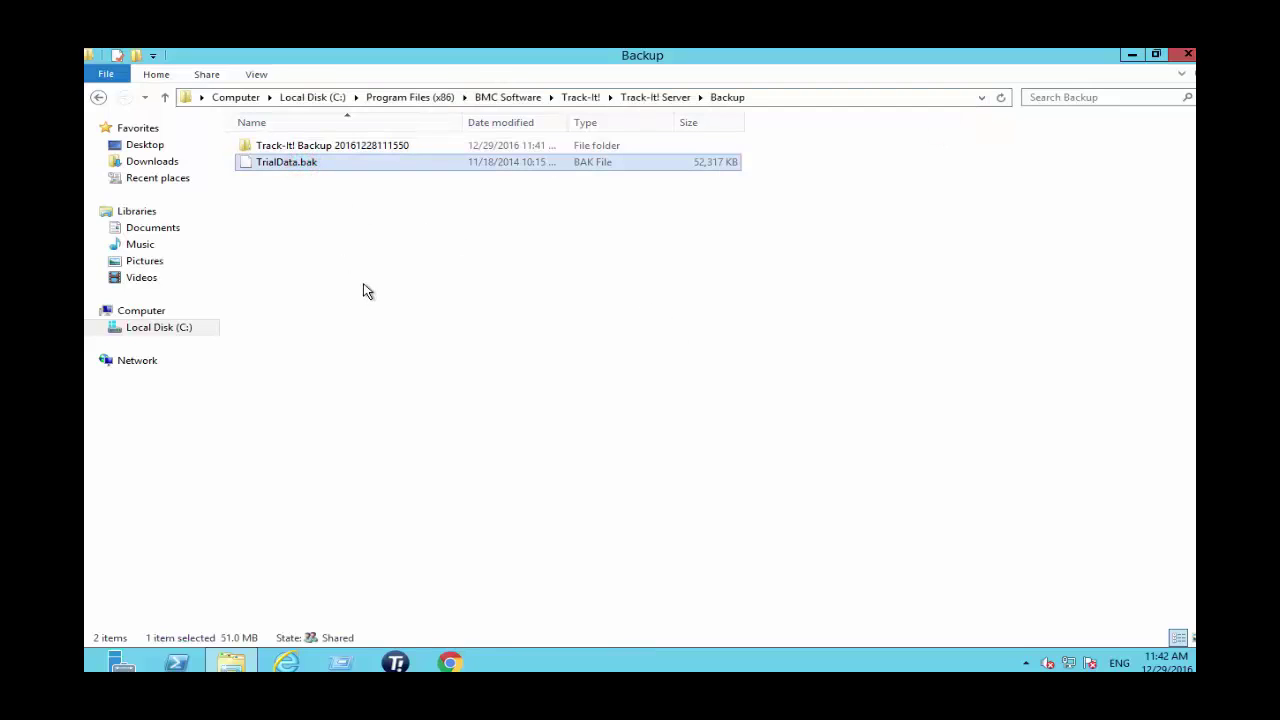
{"action": "key", "text": "Delete"}
{"action": "key", "text": "Delete"}
{"action": "left_click", "coordinate": [364, 285]}
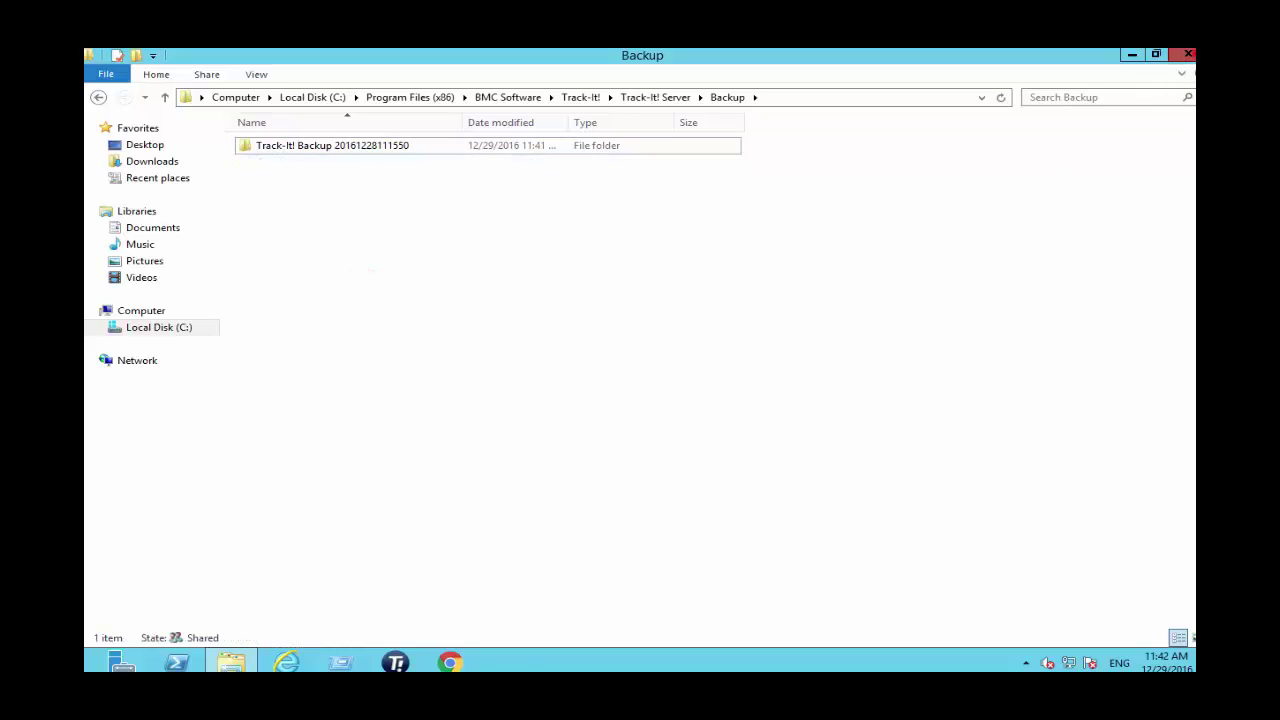
{"action": "left_click", "coordinate": [1187, 54]}
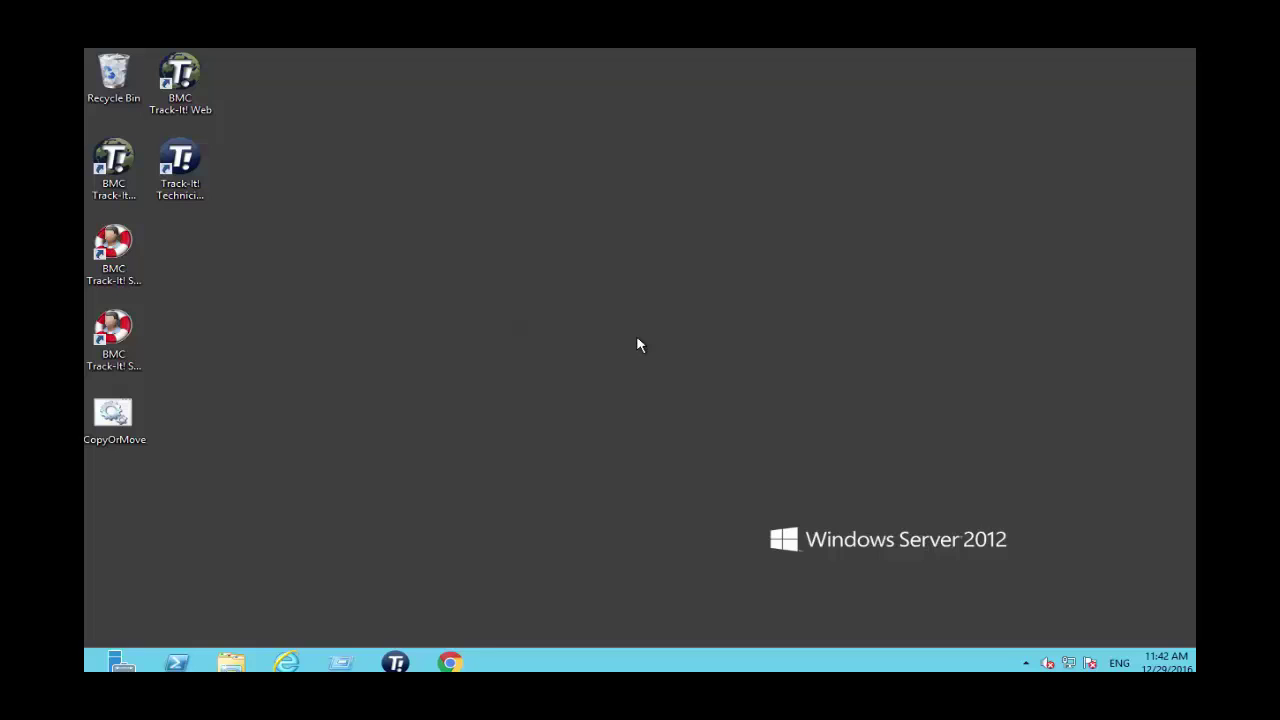
Run CopyOrMove as administrator and choose R (Restore) to reach the CLM-PUN-019125\TRACKIT confirmation.
{"action": "right_click", "coordinate": [124, 428]}
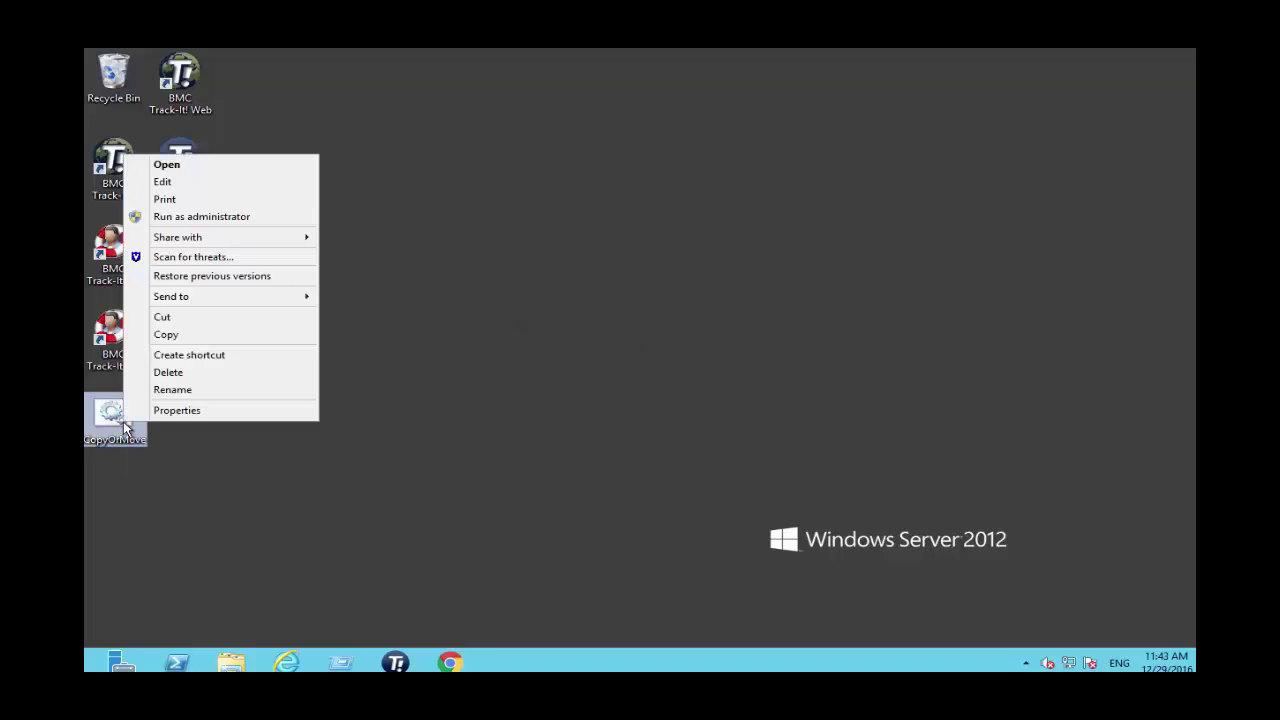
{"action": "left_click", "coordinate": [178, 216]}
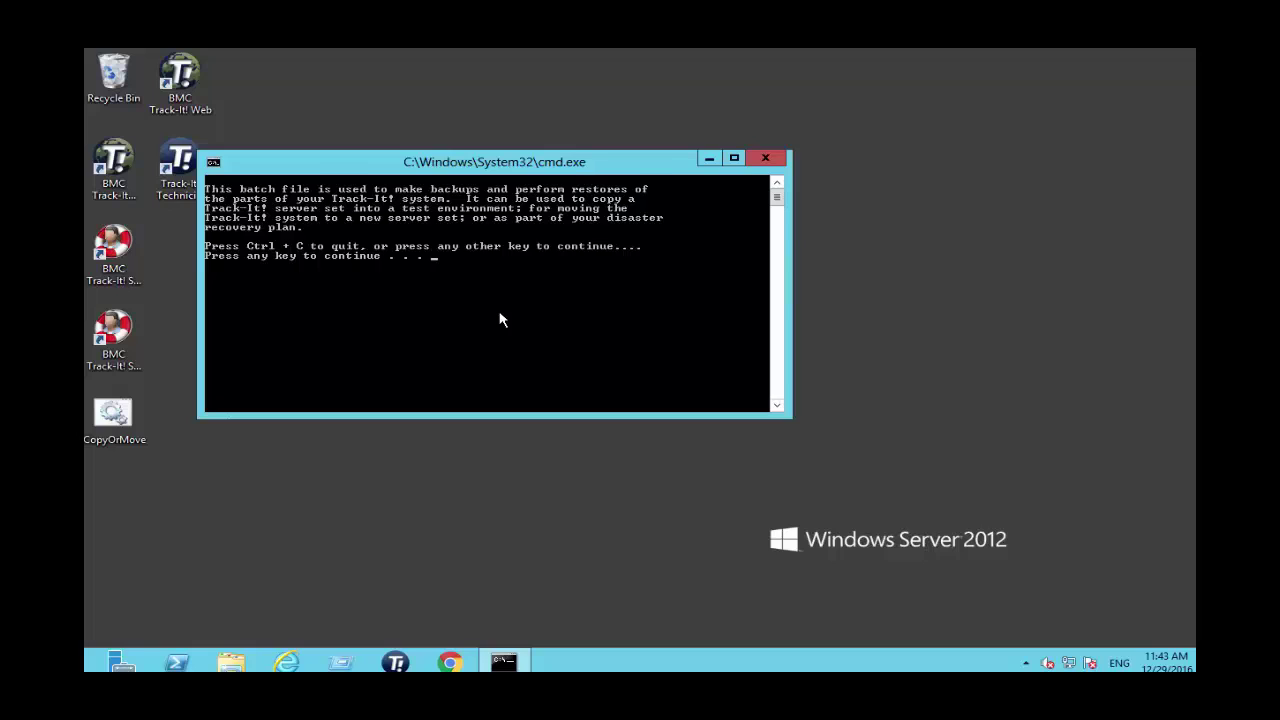
{"action": "key", "text": "Return"}
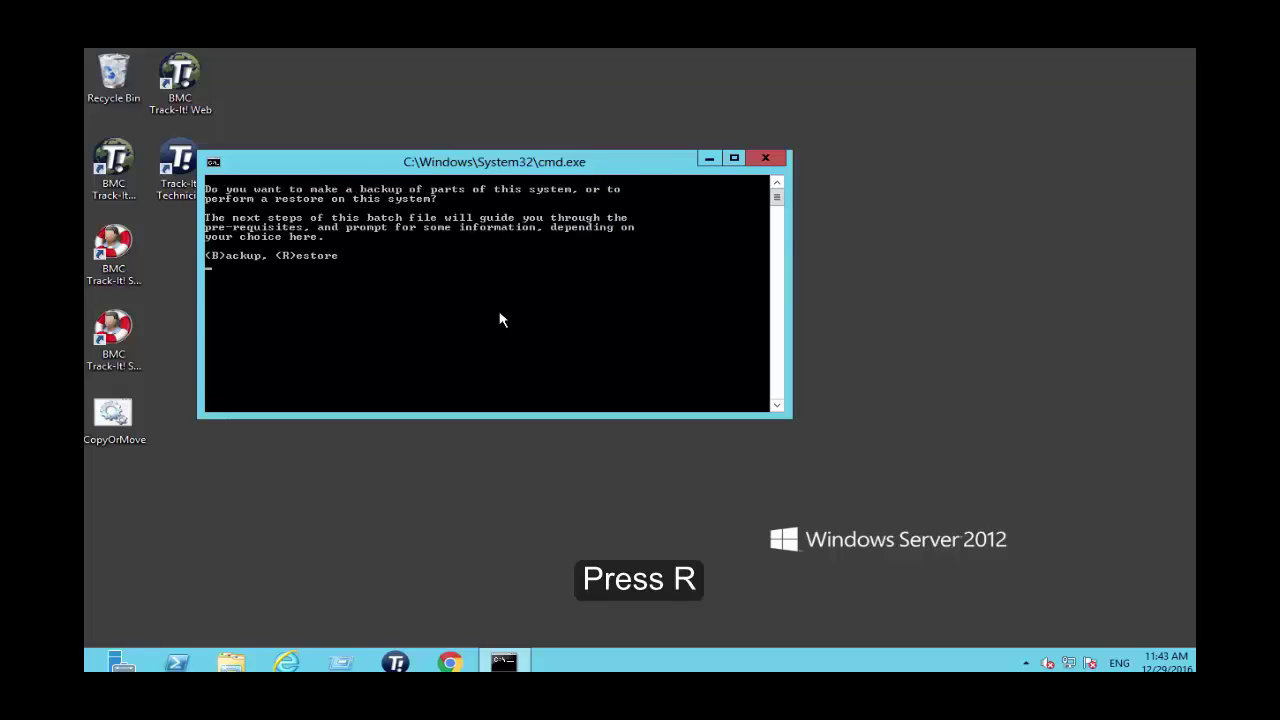
{"action": "key", "text": "r"}
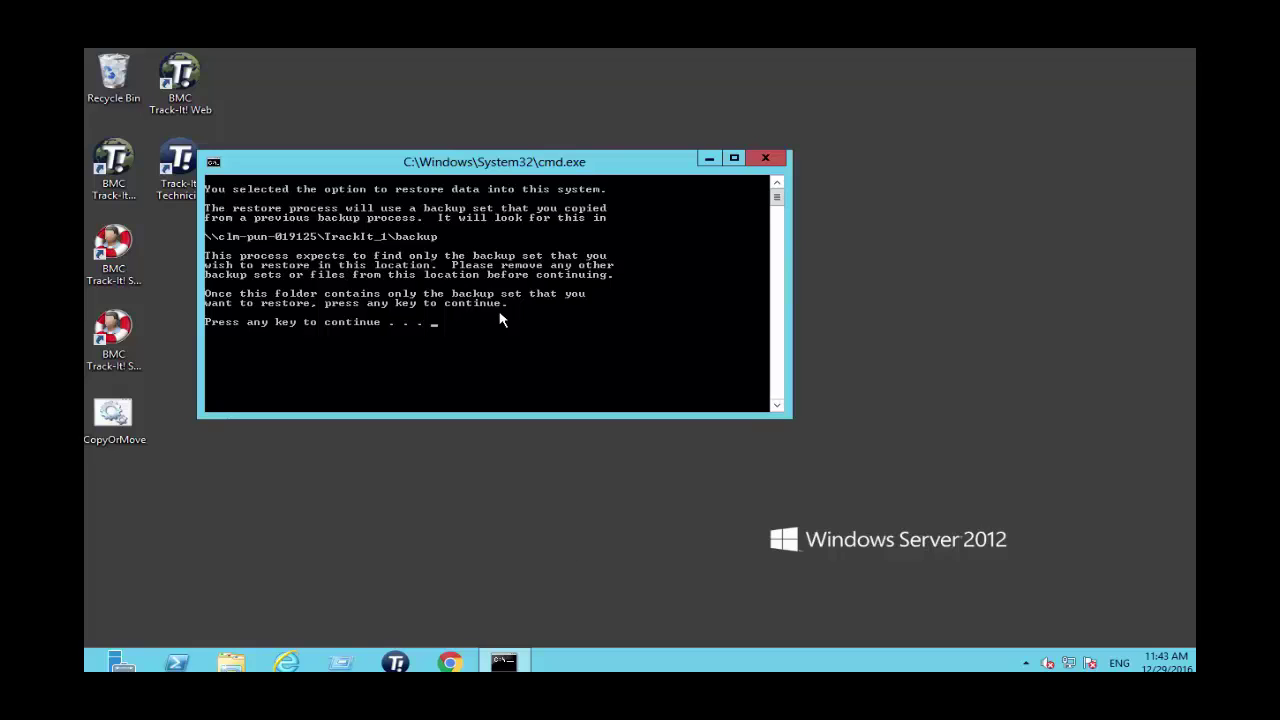
{"action": "key", "text": "Return"}
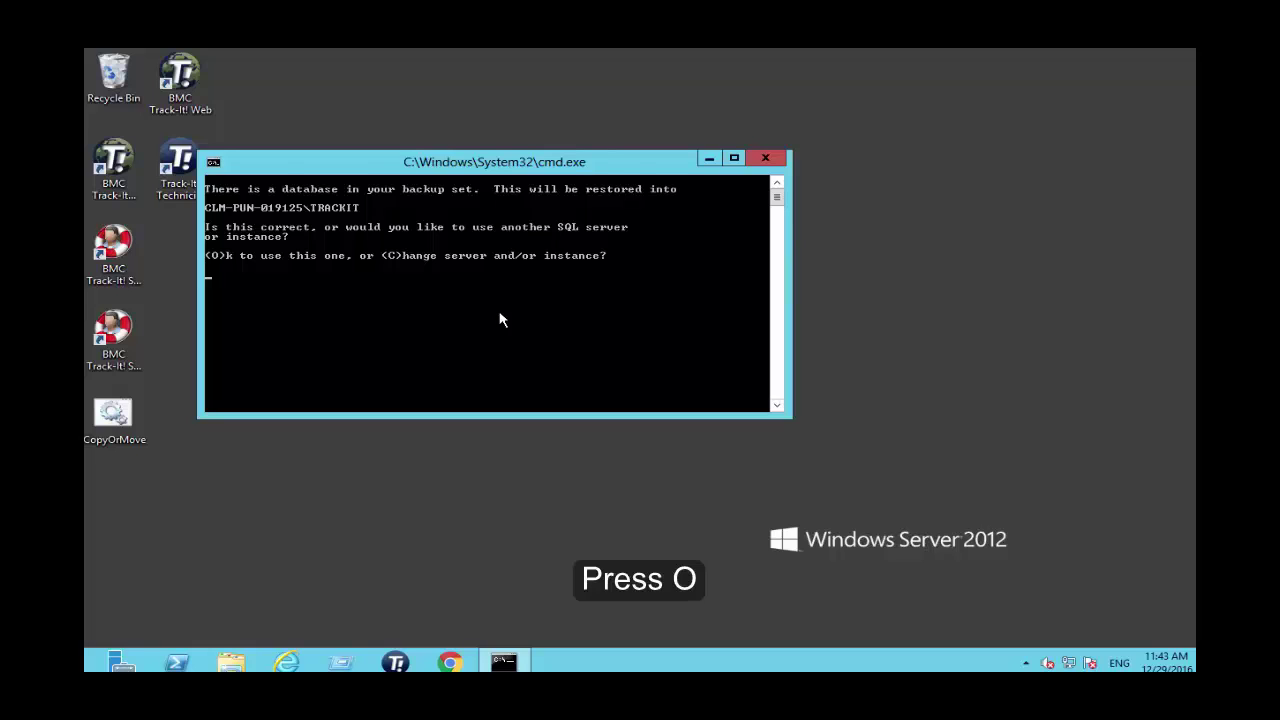
Accept the suggested SQL instance, log in as sa with its password, and name the database TRACKIT_DATANEW.
{"action": "key", "text": "o"}
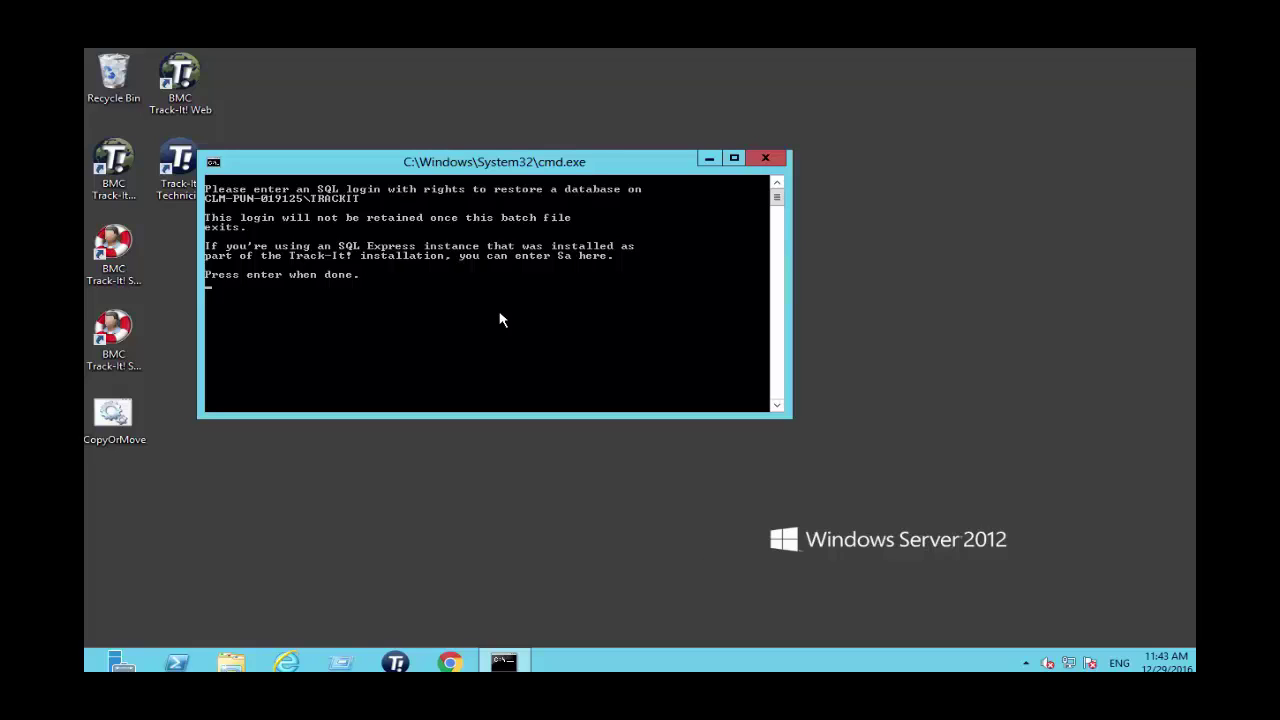
{"action": "type", "text": "sa"}
{"action": "key", "text": "Return"}
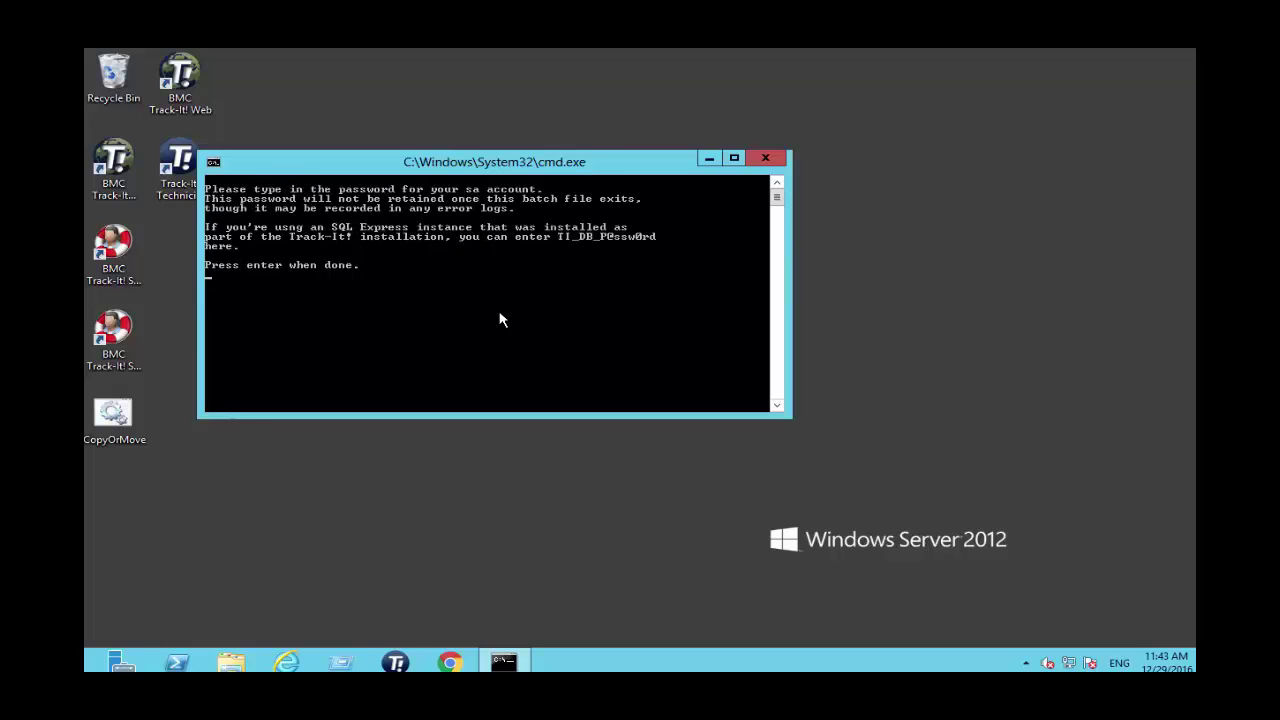
{"action": "right_click", "coordinate": [502, 320]}
{"action": "key", "text": "Return"}
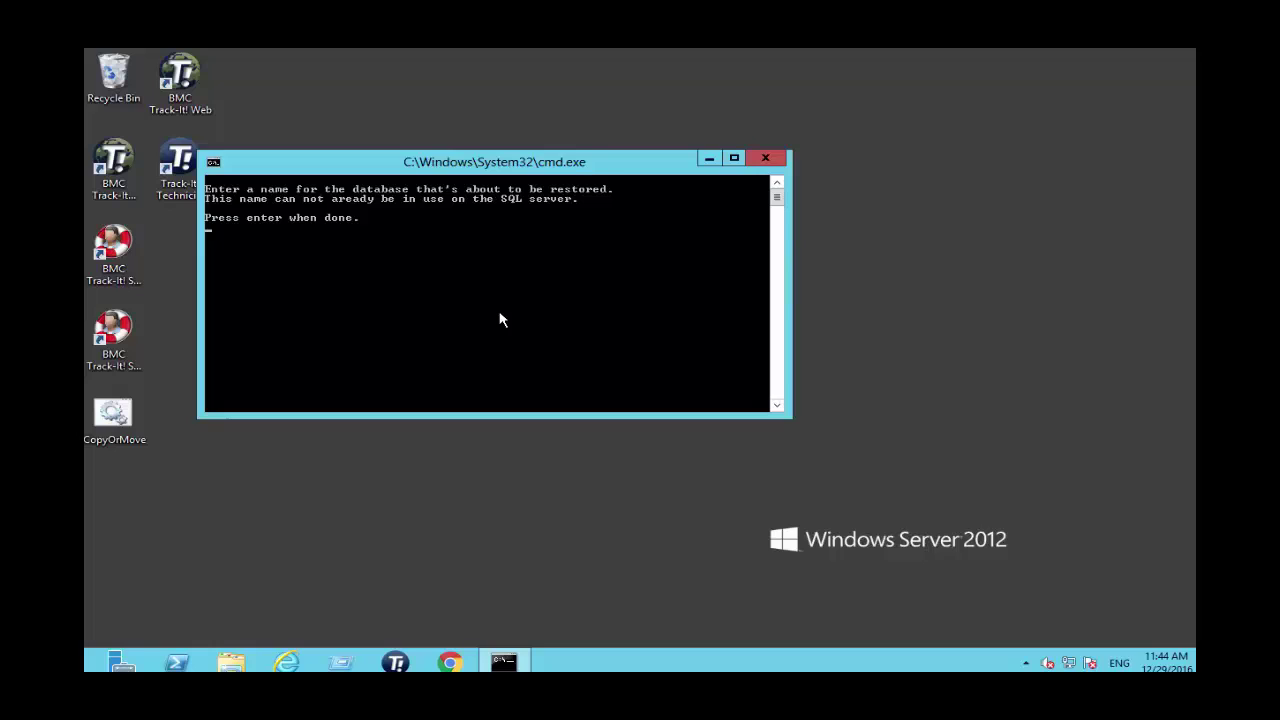
{"action": "right_click", "coordinate": [502, 320]}
{"action": "key", "text": "Return"}
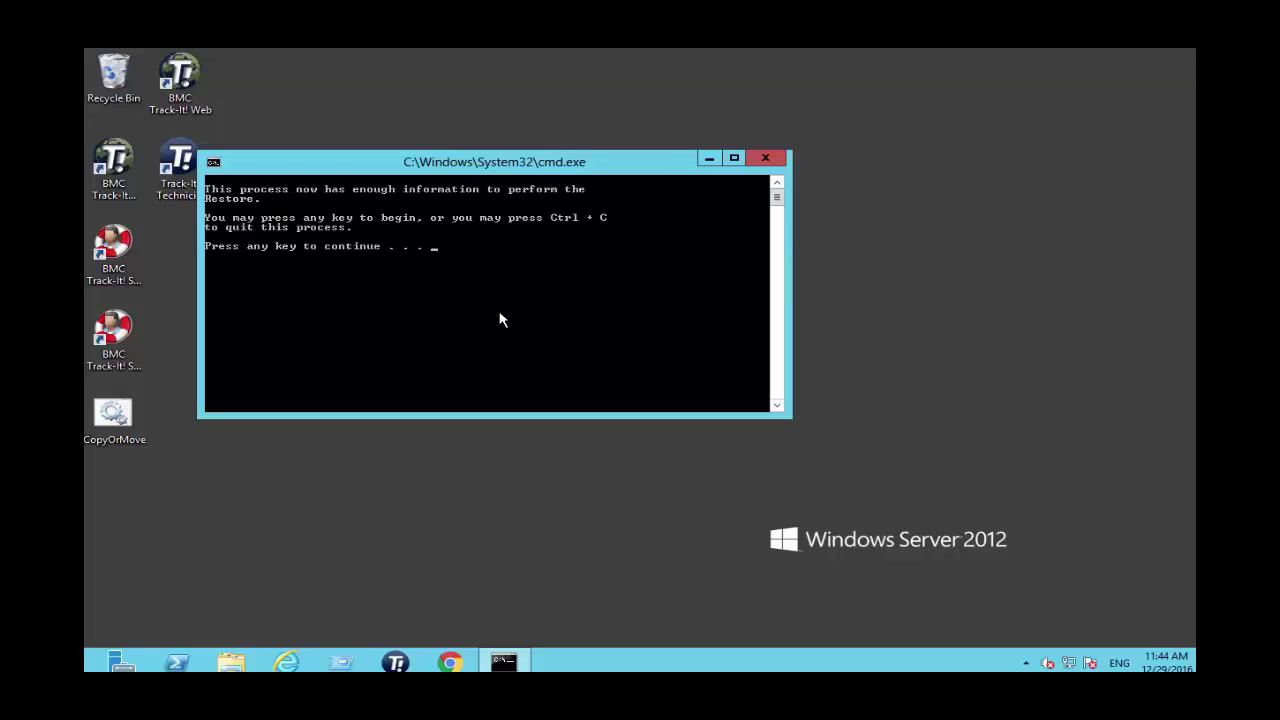
Begin the restore, then exit once services report starting successfully.
{"action": "key", "text": "Return"}
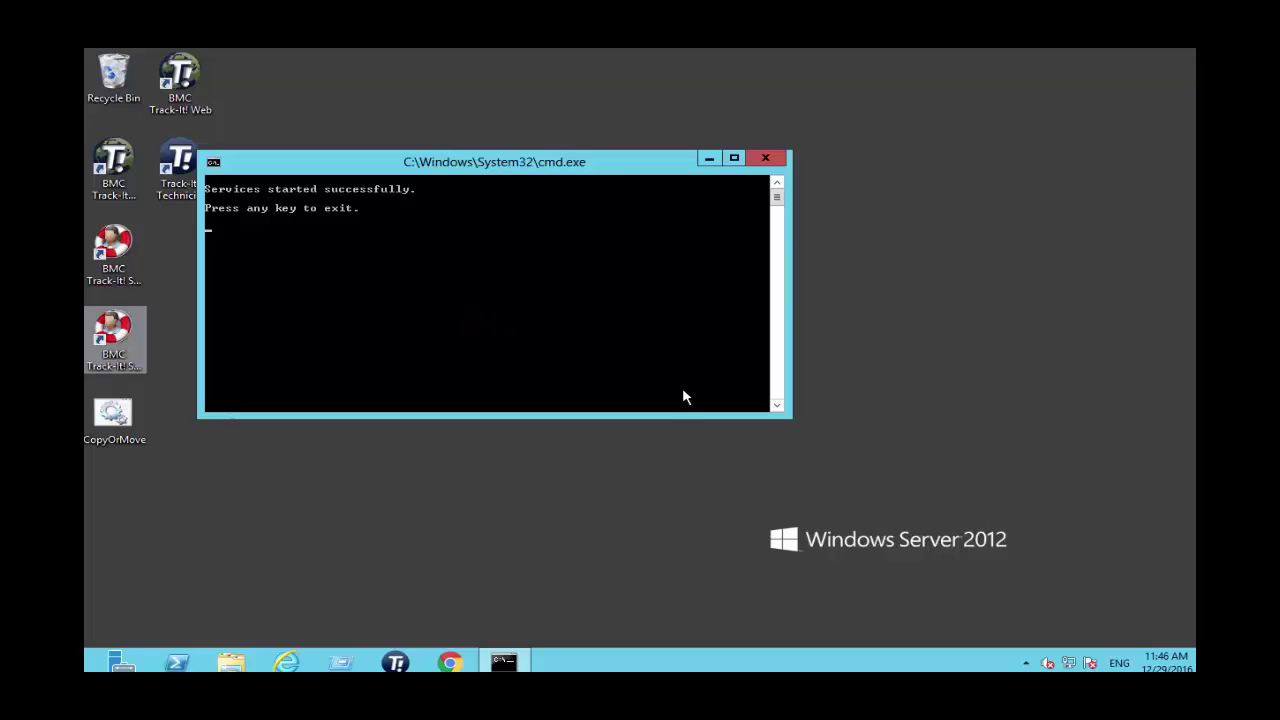
{"action": "key", "text": "Return"}
Launch Track-It! Technician Client from the desktop and log in as ADMIN.
{"action": "left_click", "coordinate": [544, 321]}
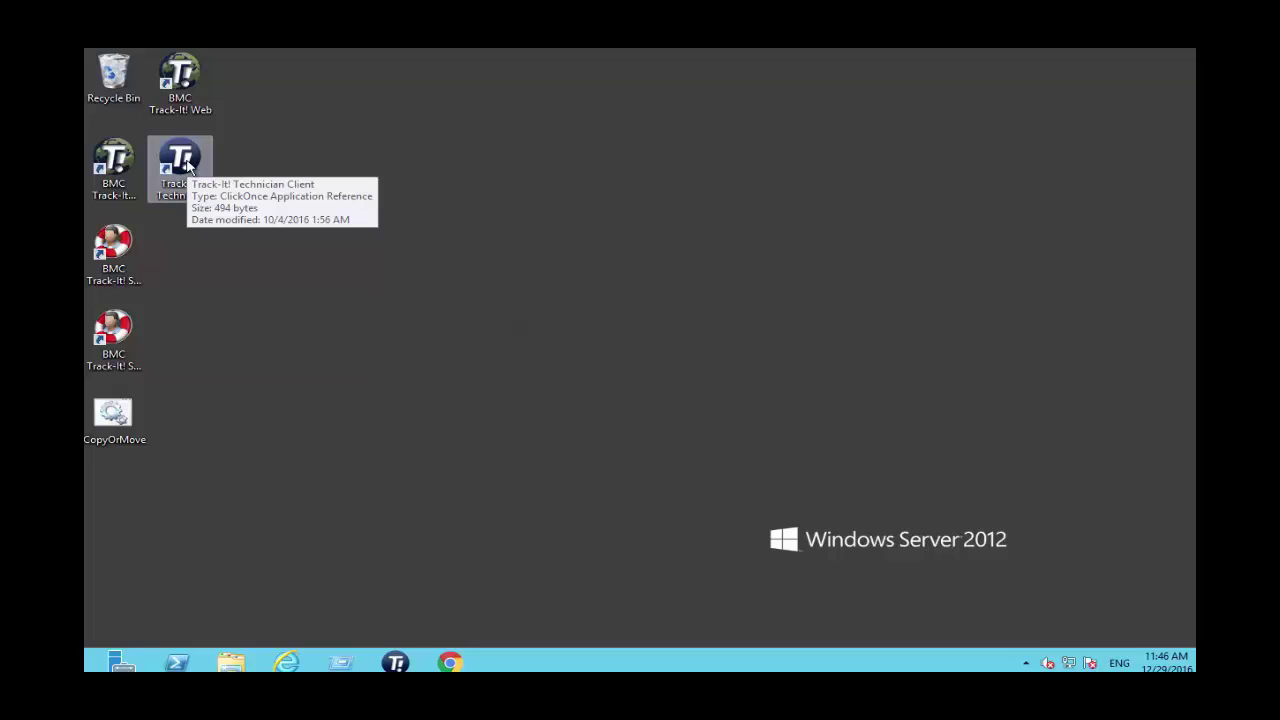
{"action": "double_click", "coordinate": [183, 162]}
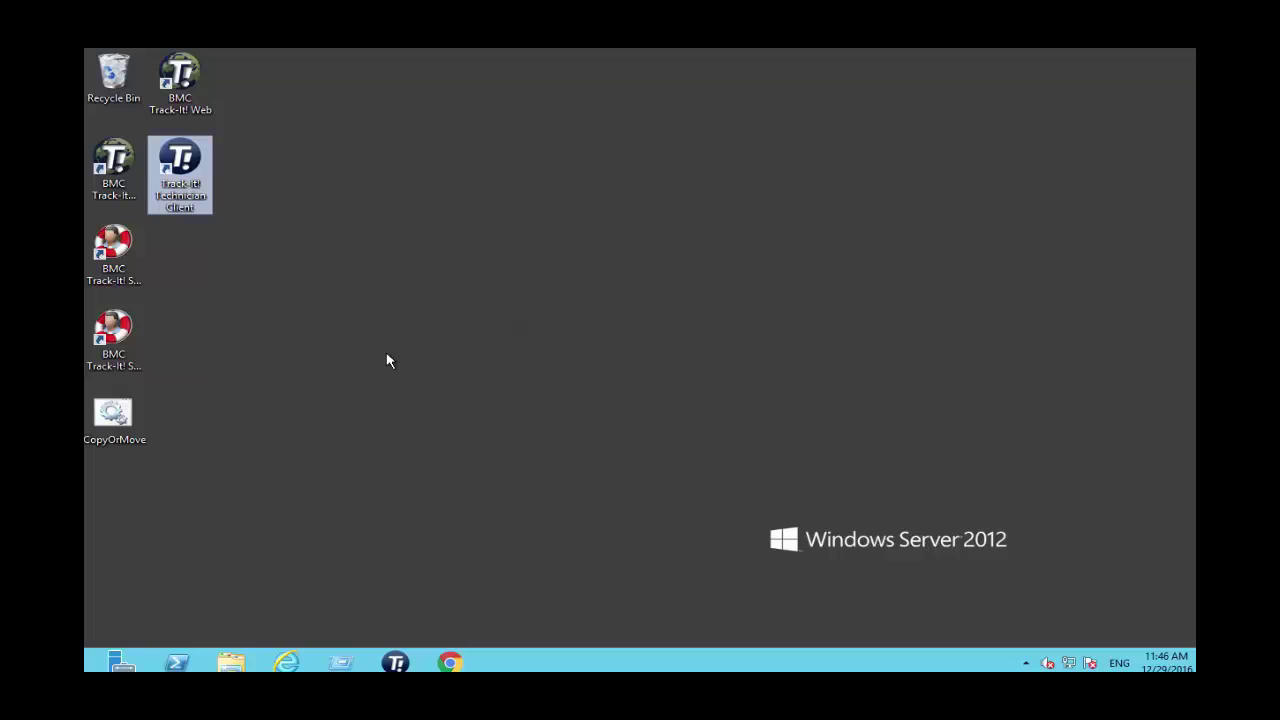
{"action": "type", "text": "ADMIN"}
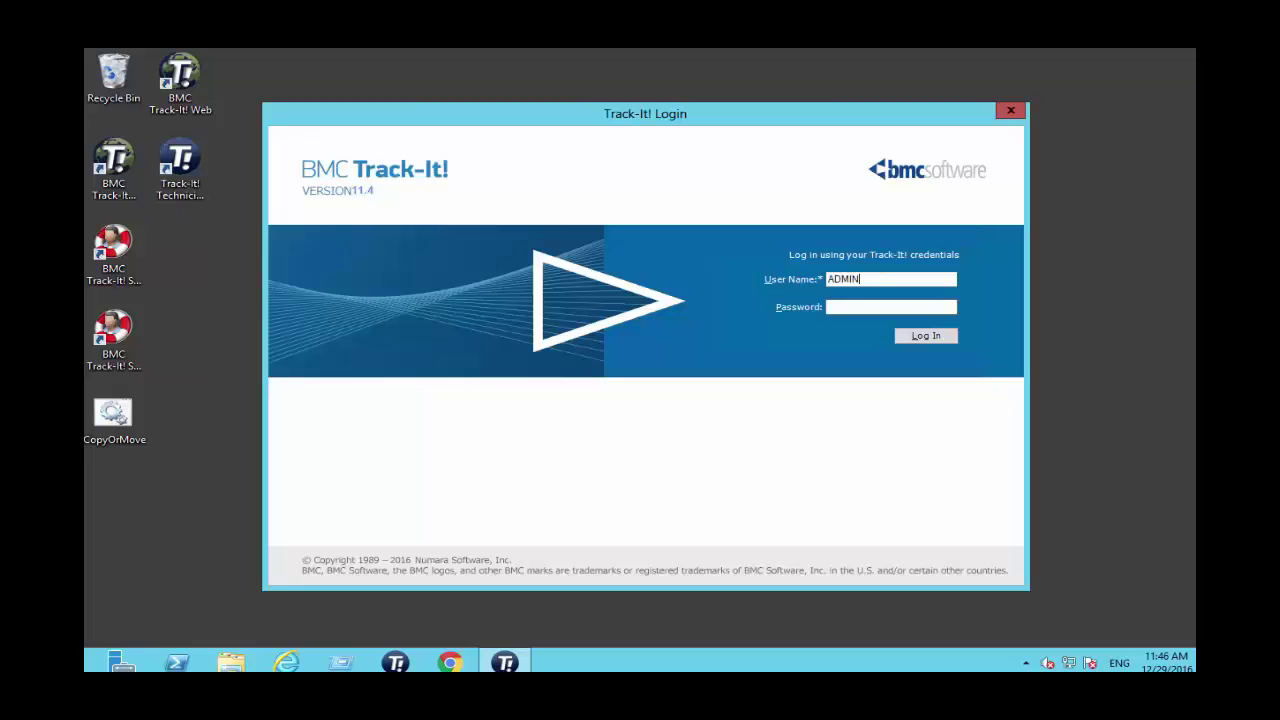
{"action": "left_click", "coordinate": [926, 336]}
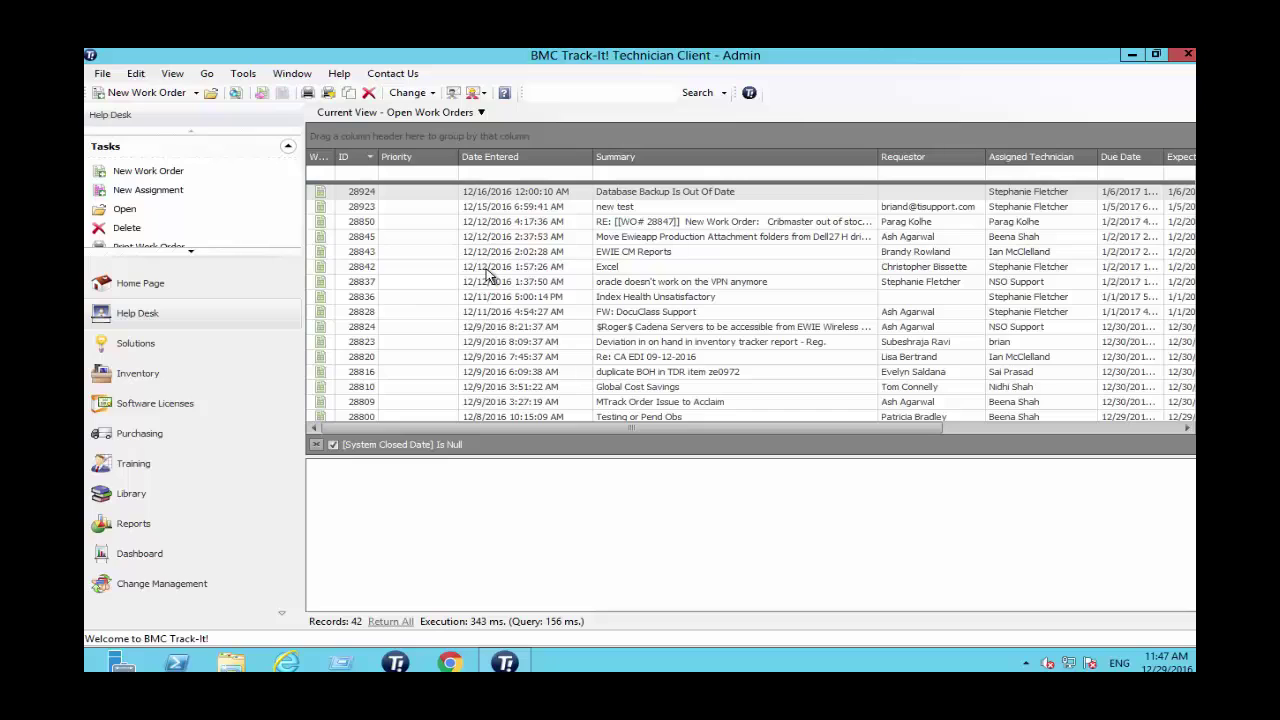
From Tools, open the Administration Console's Administration > E-mail Configuration > Incoming E-mail Configuration page.
{"action": "left_click", "coordinate": [244, 77]}
{"action": "left_click", "coordinate": [275, 105]}
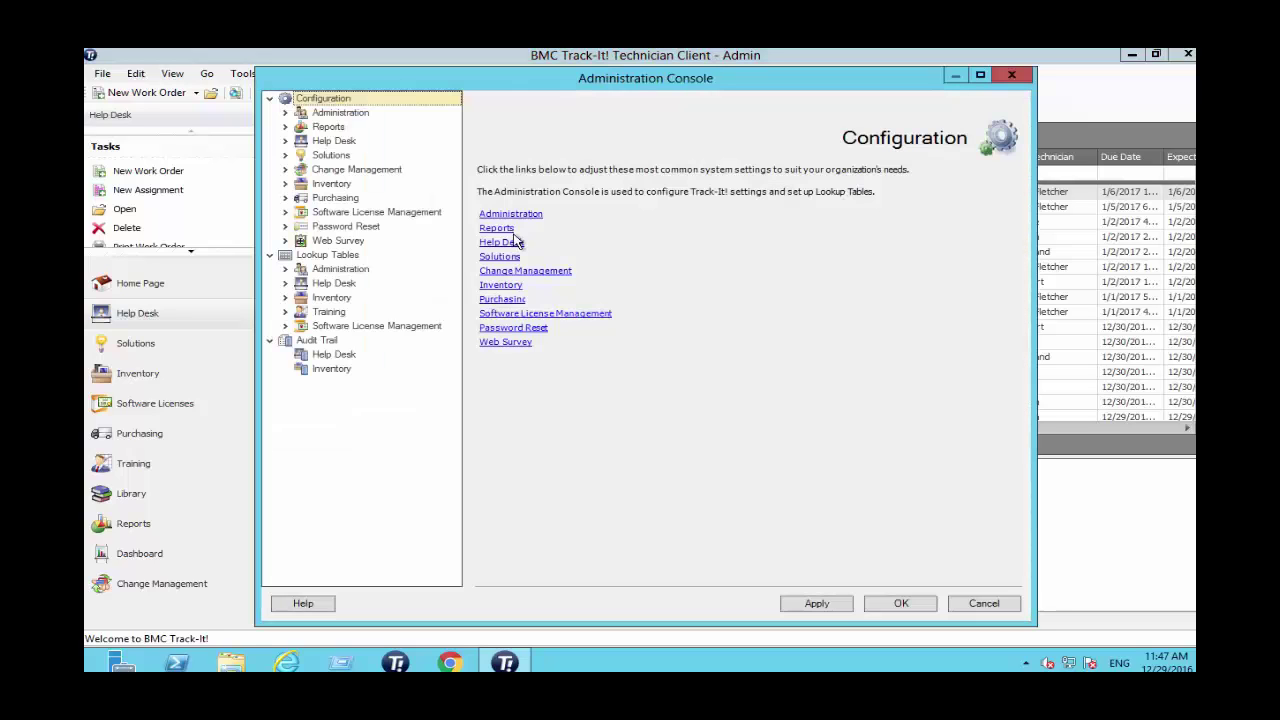
{"action": "left_click", "coordinate": [521, 215]}
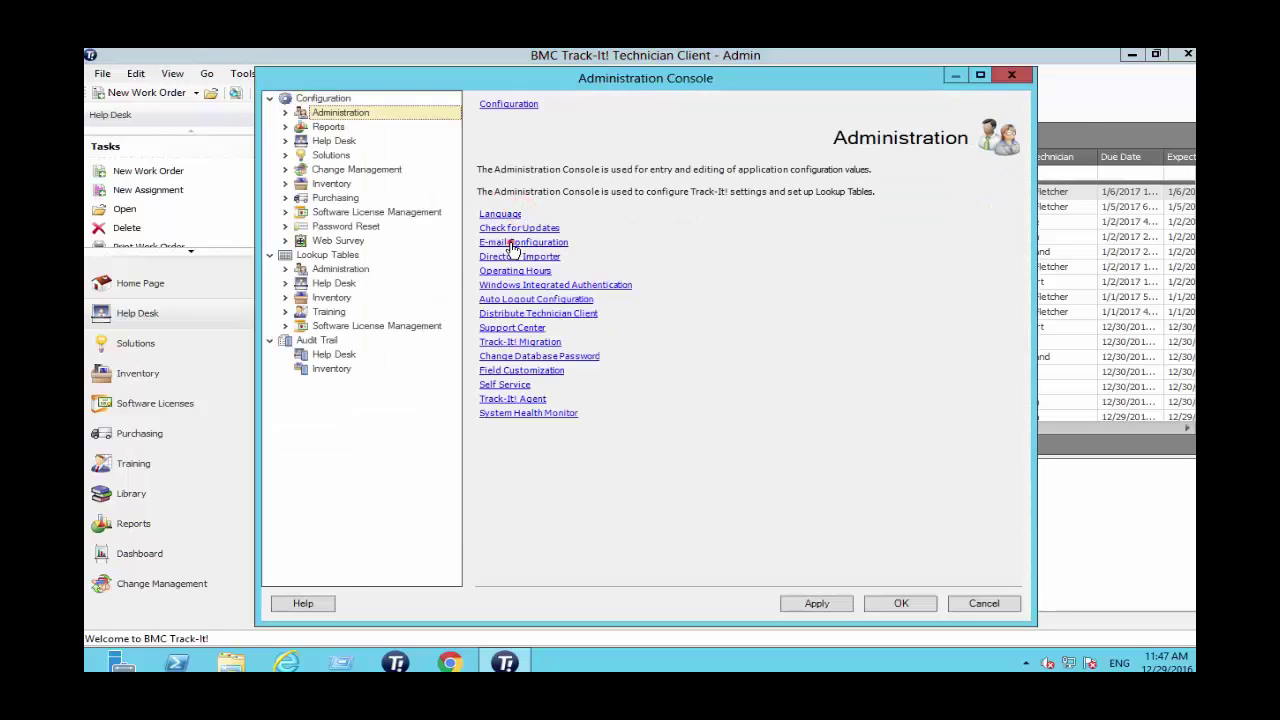
{"action": "left_click", "coordinate": [512, 242]}
{"action": "left_click", "coordinate": [558, 214]}
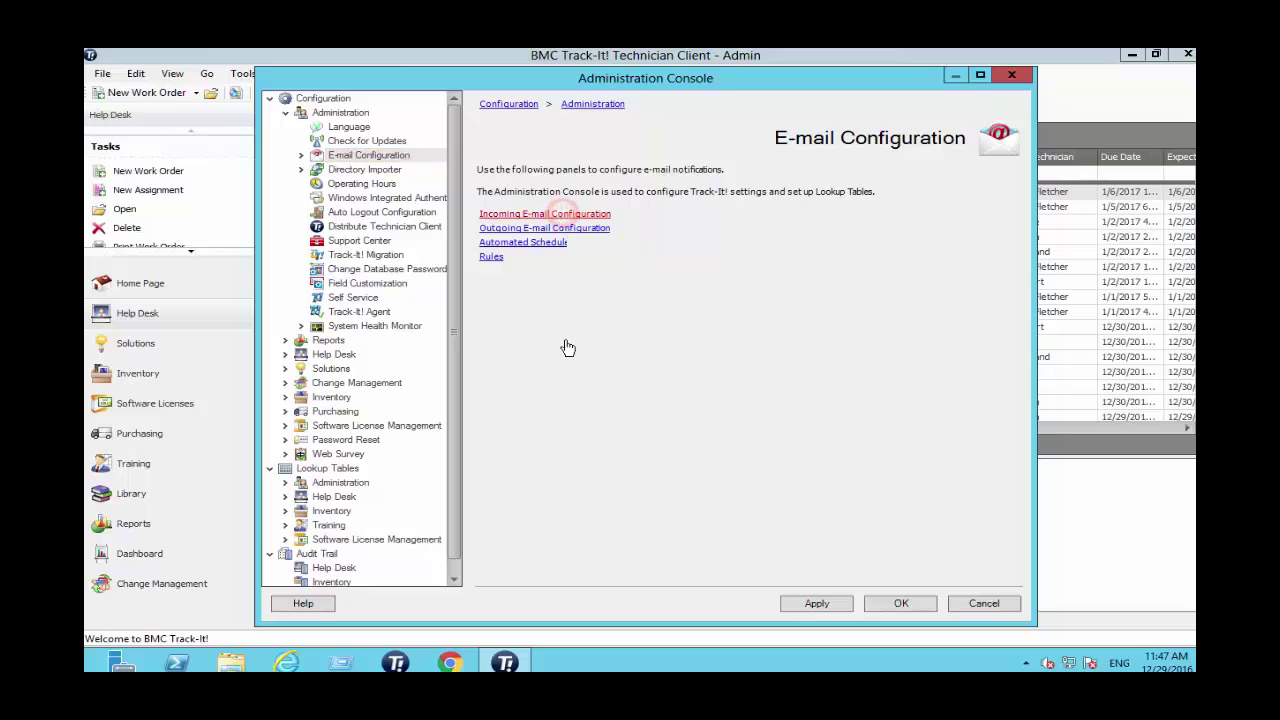